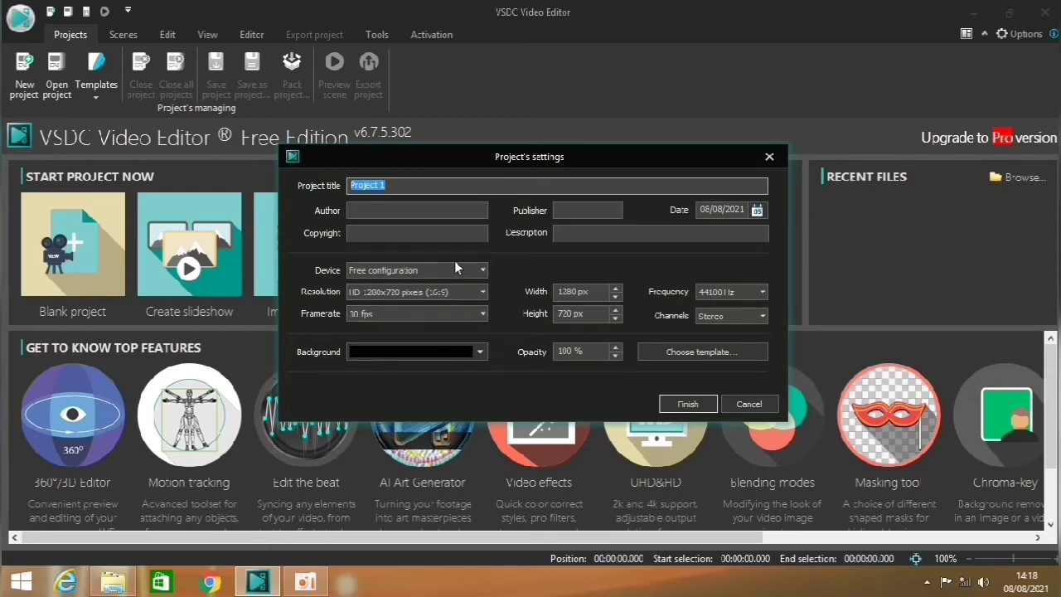
- Create a new project titled "totorial edit pertama" with the default resolution and frame rate settings
left_click(402, 187)
type("ma")
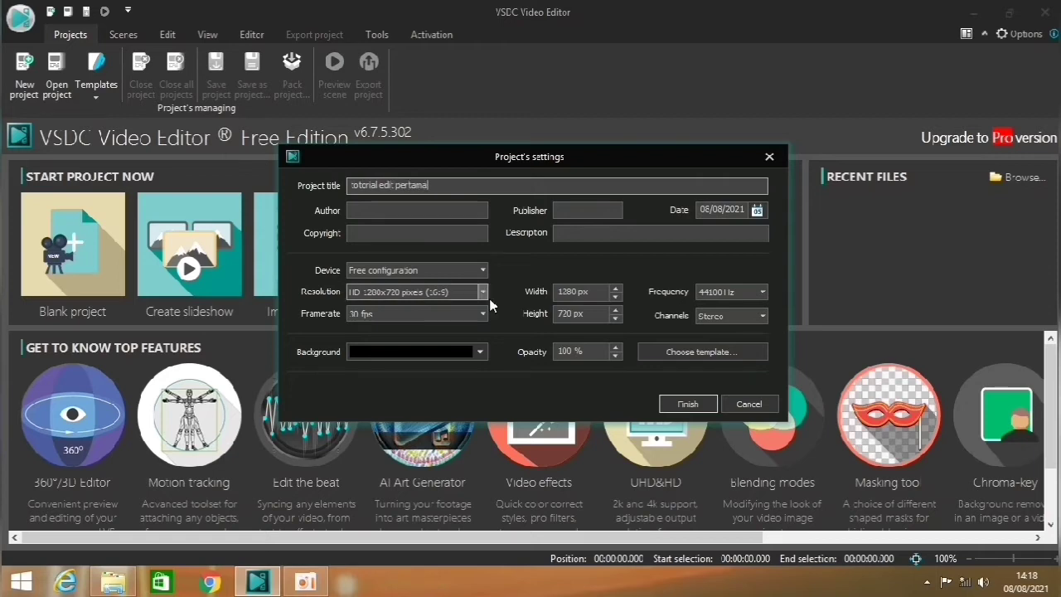
left_click(678, 409)
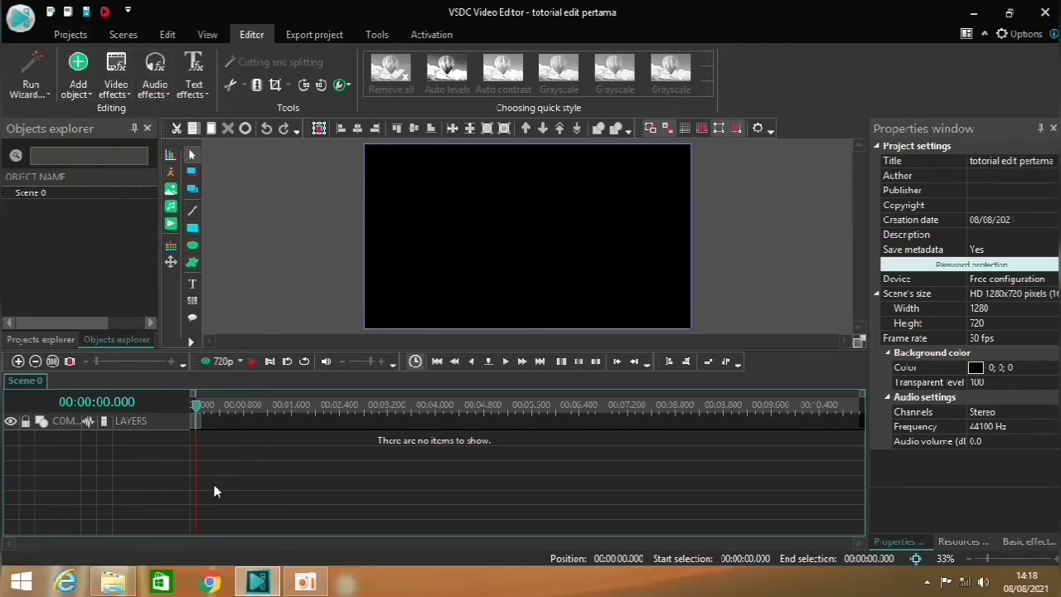
- Add the video file B from Local Disk (C:) to the start of the timeline and play the scene
mouse_move(117, 582)
left_click(122, 450)
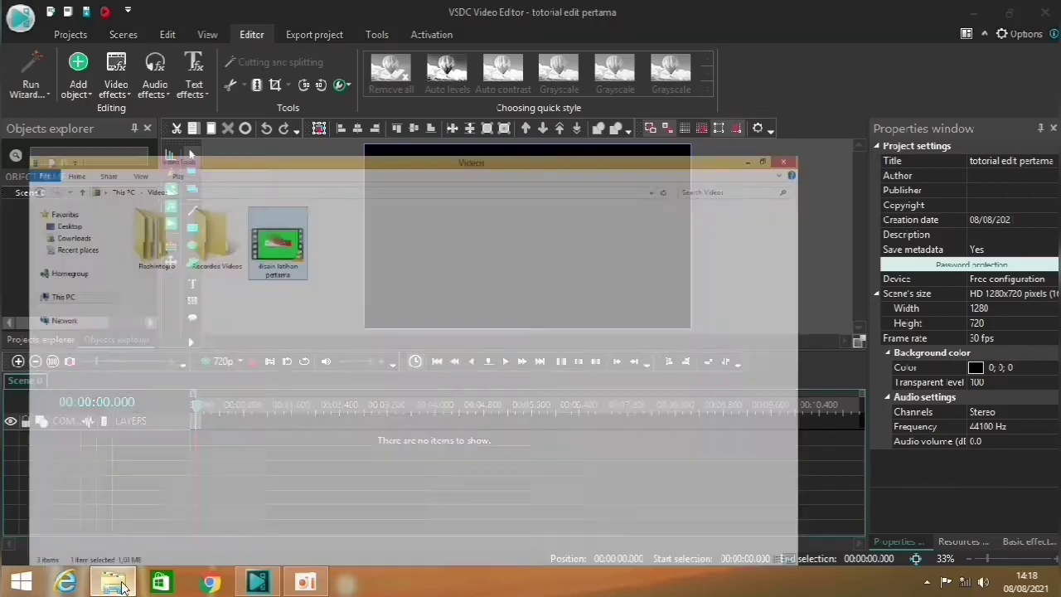
left_click(36, 201)
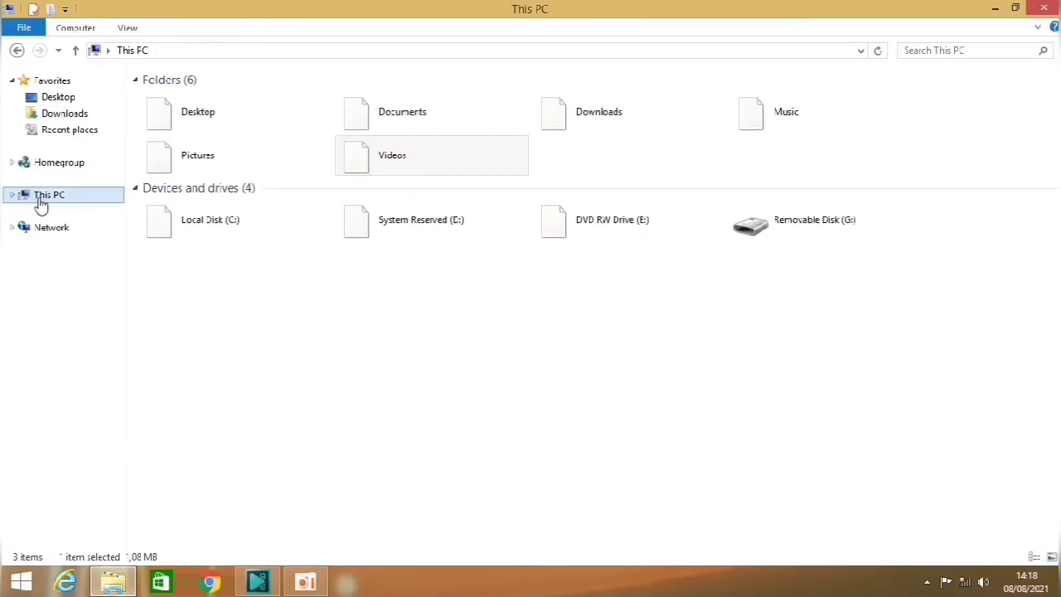
double_click(262, 242)
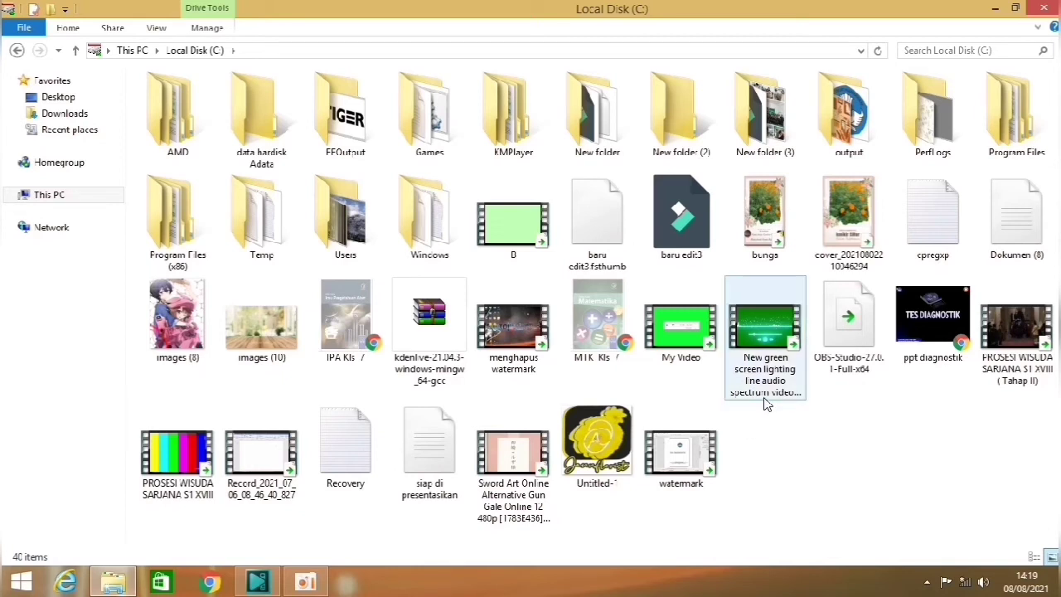
left_click_drag(512, 232, 224, 440)
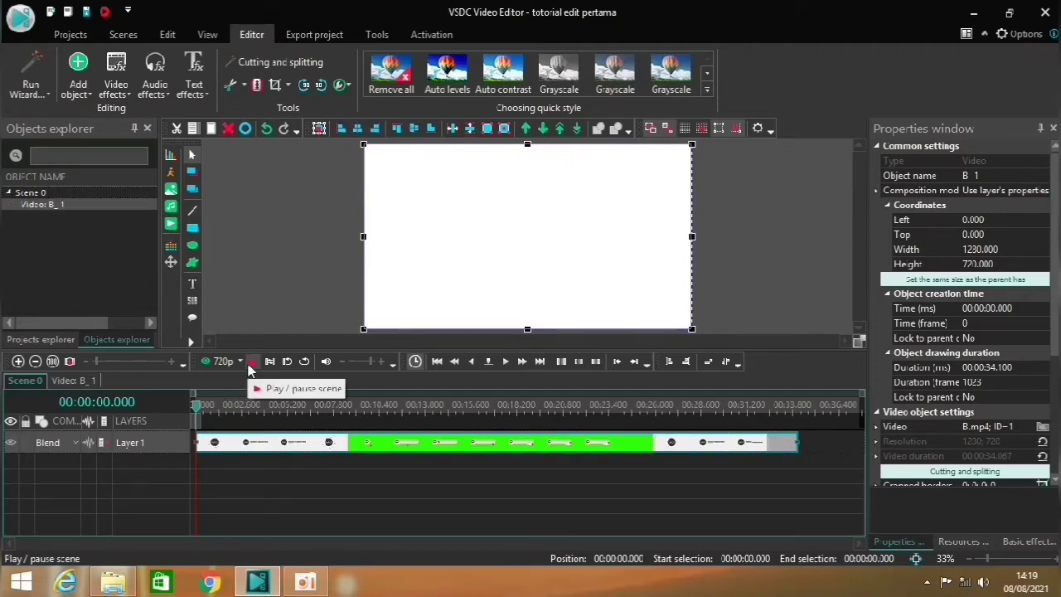
left_click(250, 365)
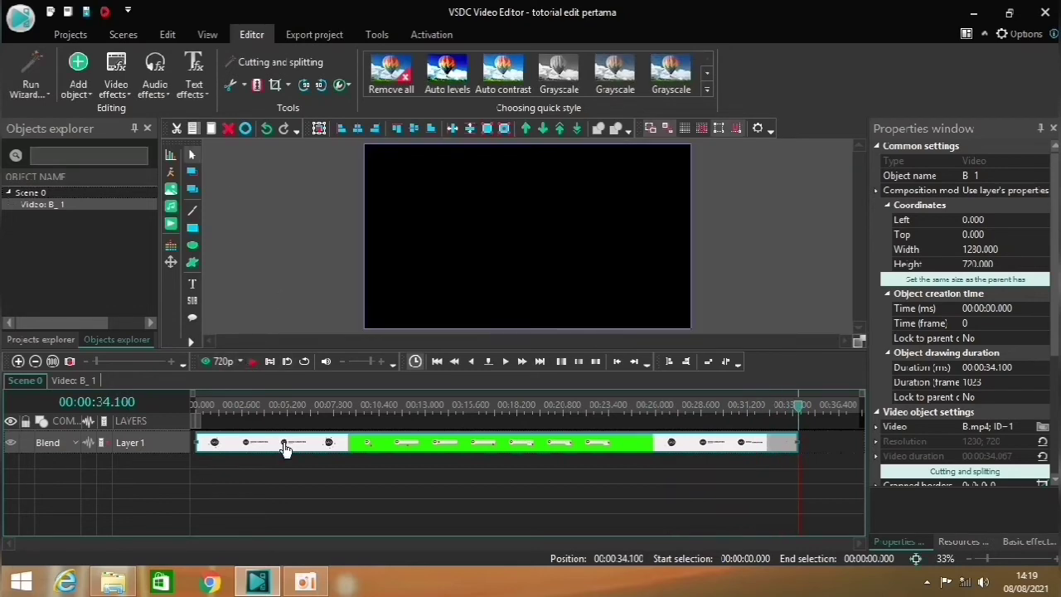
- Trim the start of video B at 00:00:08.933 and move the shortened clip back to the beginning of the timeline
left_click(213, 406)
left_click_drag(213, 408, 355, 436)
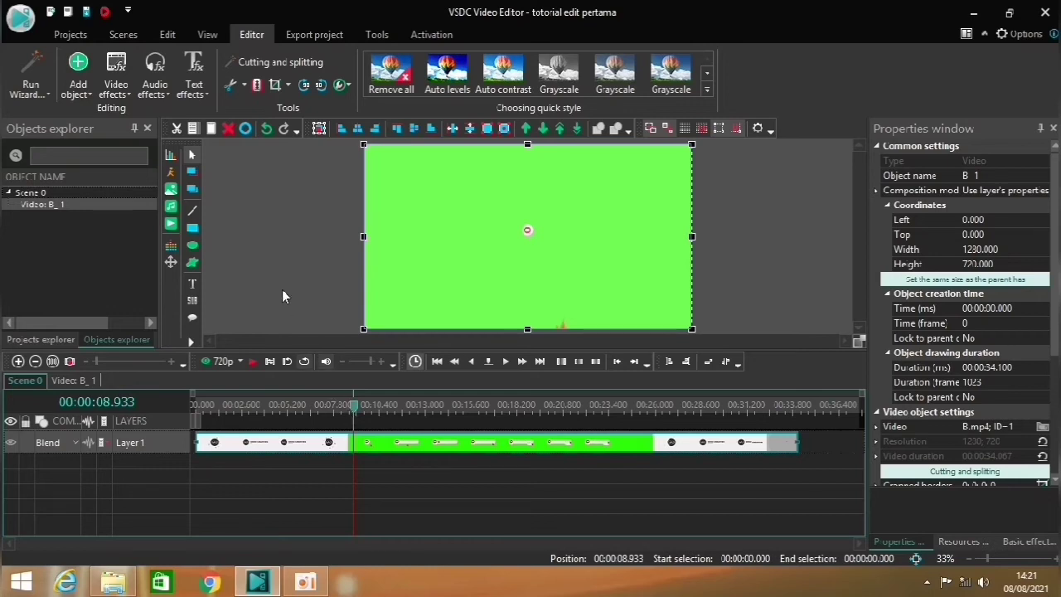
left_click(242, 91)
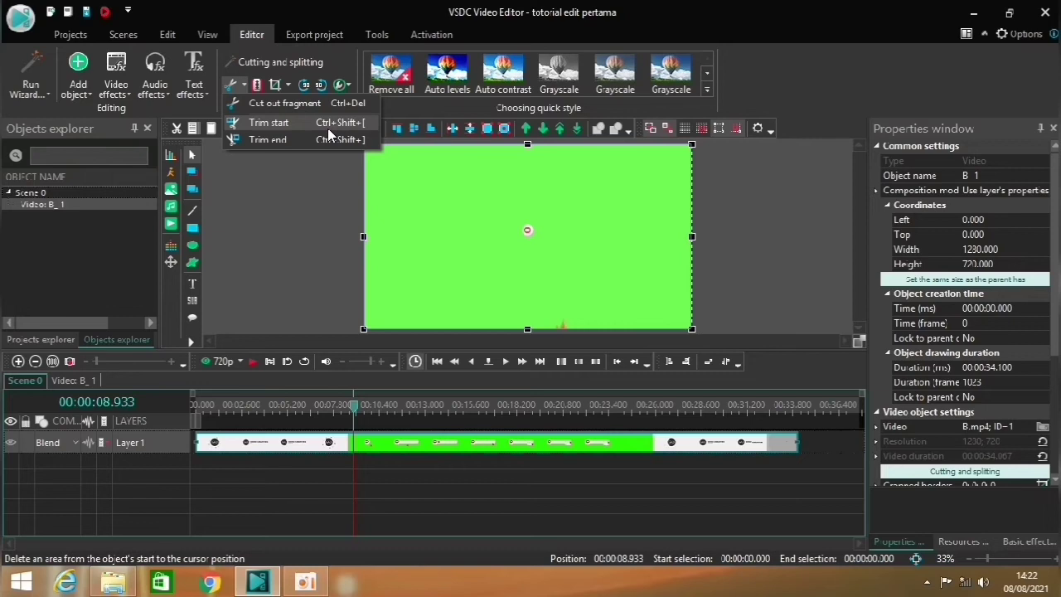
left_click(328, 130)
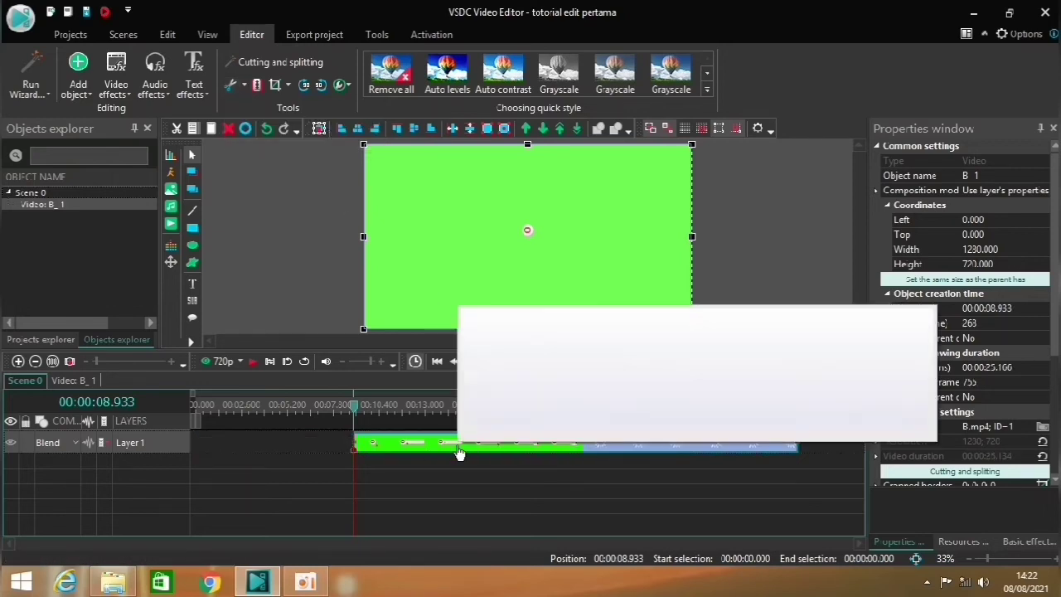
left_click_drag(427, 453, 278, 443)
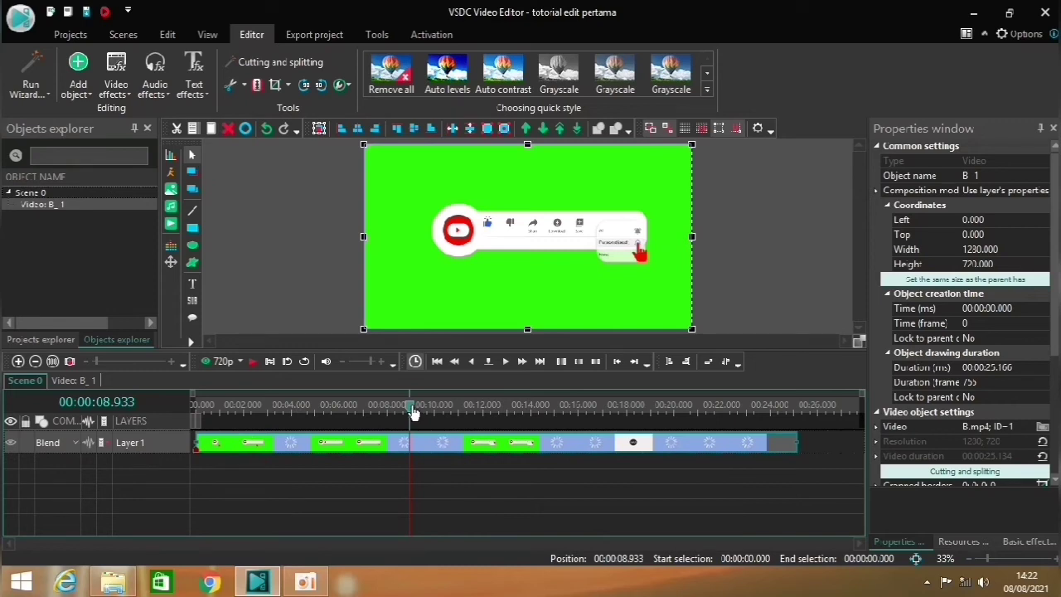
- Trim the end of video B at 00:00:17.500, and again at 00:00:16.466 to cut off the remaining white section
left_click_drag(414, 412, 614, 409)
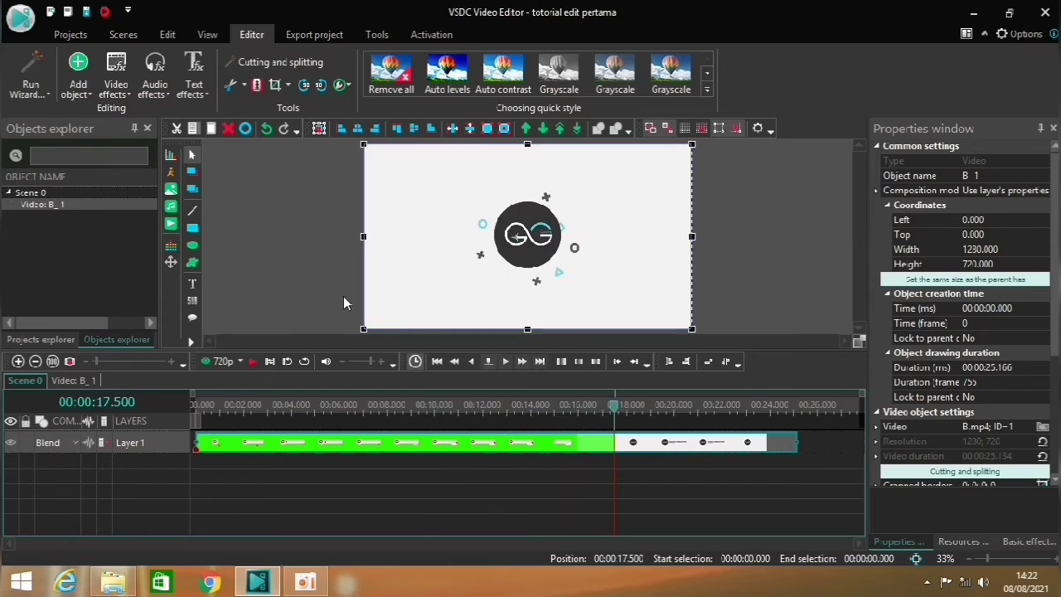
left_click(241, 86)
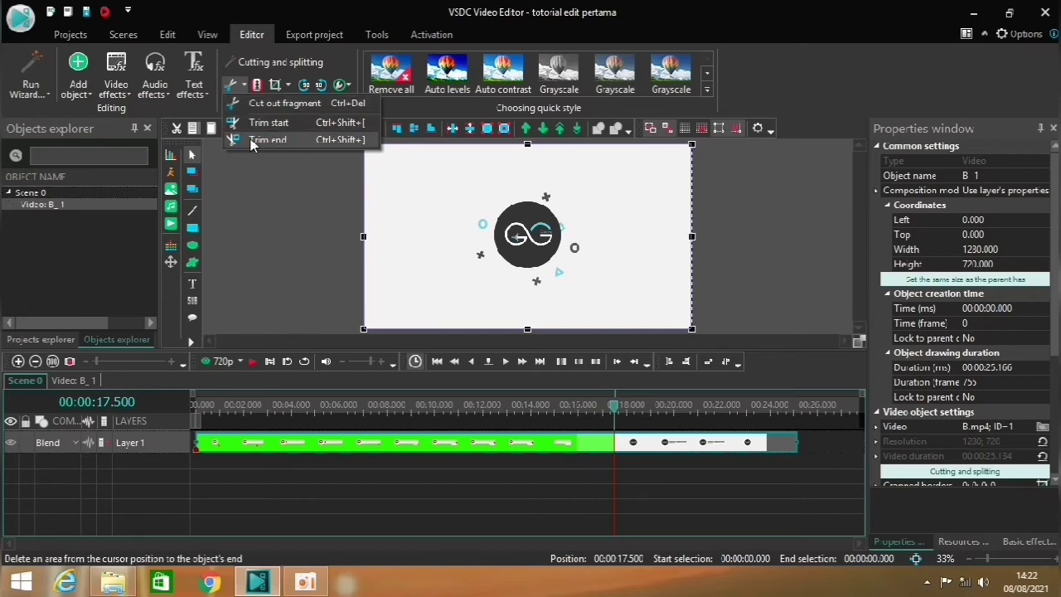
left_click(332, 147)
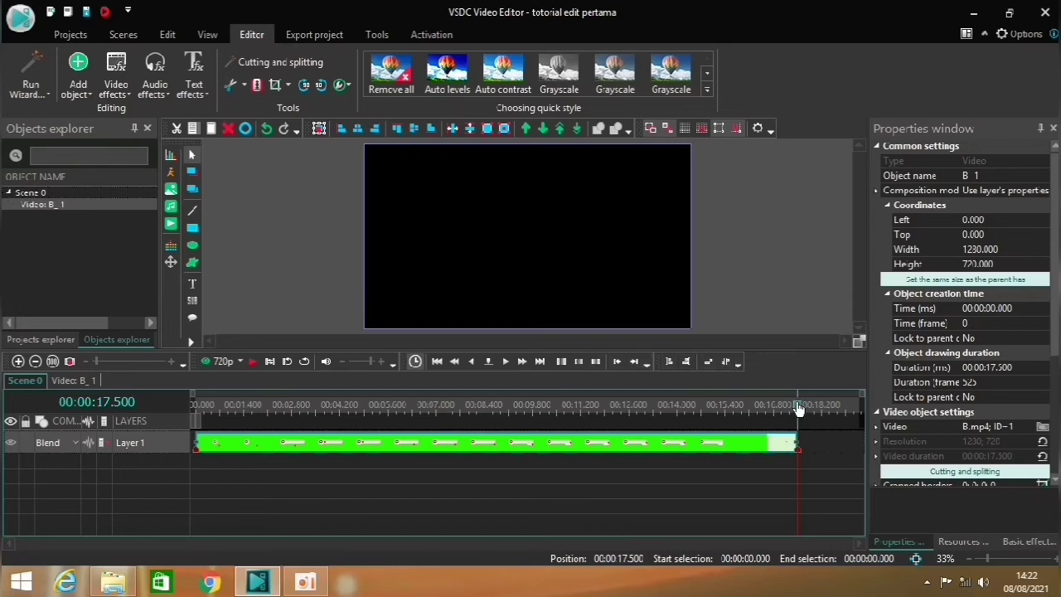
left_click_drag(797, 407, 761, 408)
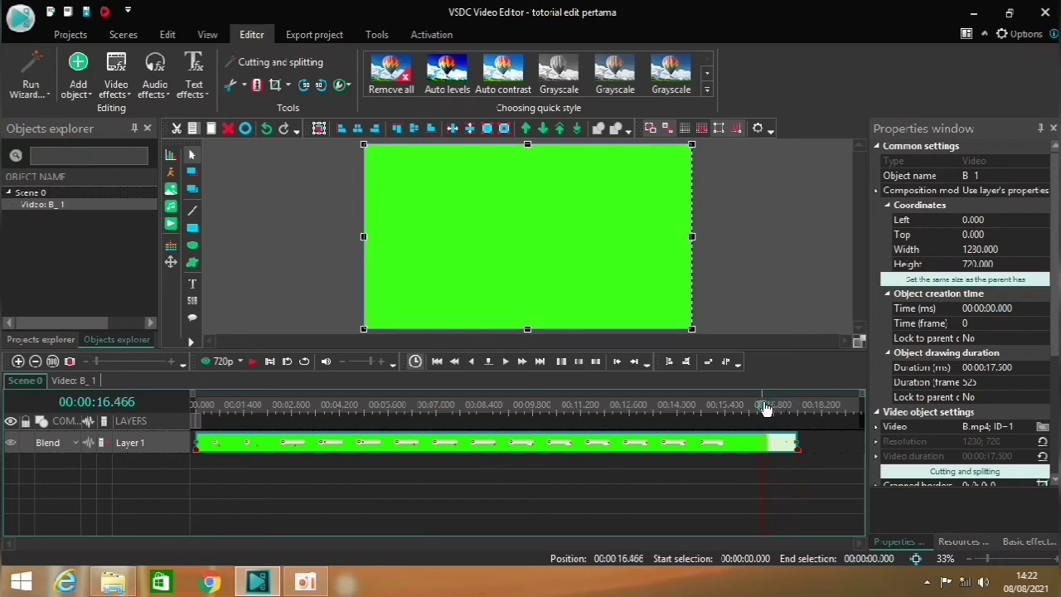
left_click(243, 85)
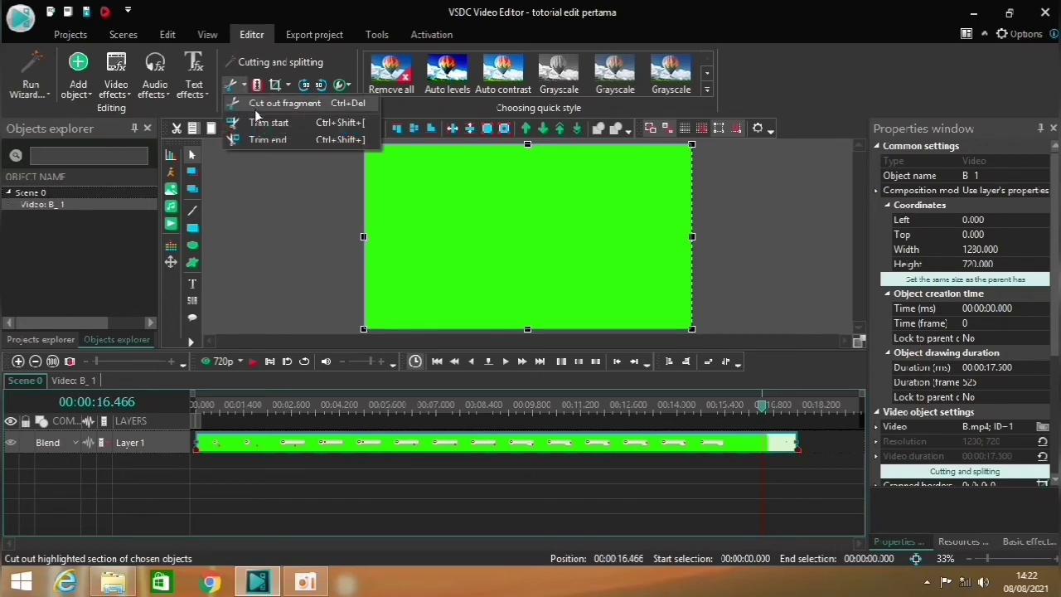
left_click(265, 140)
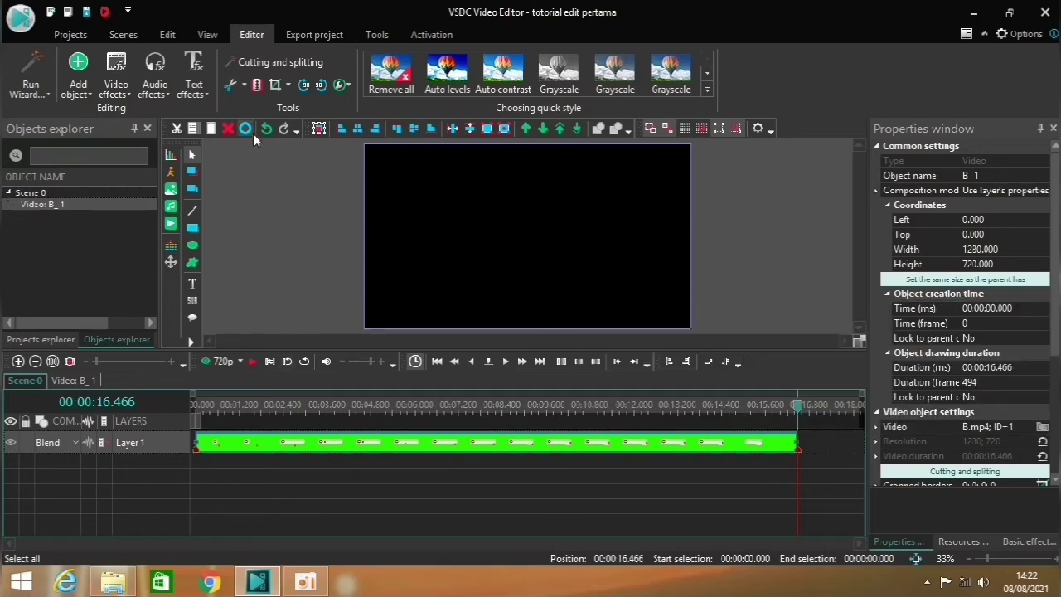
- Export the project for PC in MPG format, continuing without the premium features
left_click(320, 34)
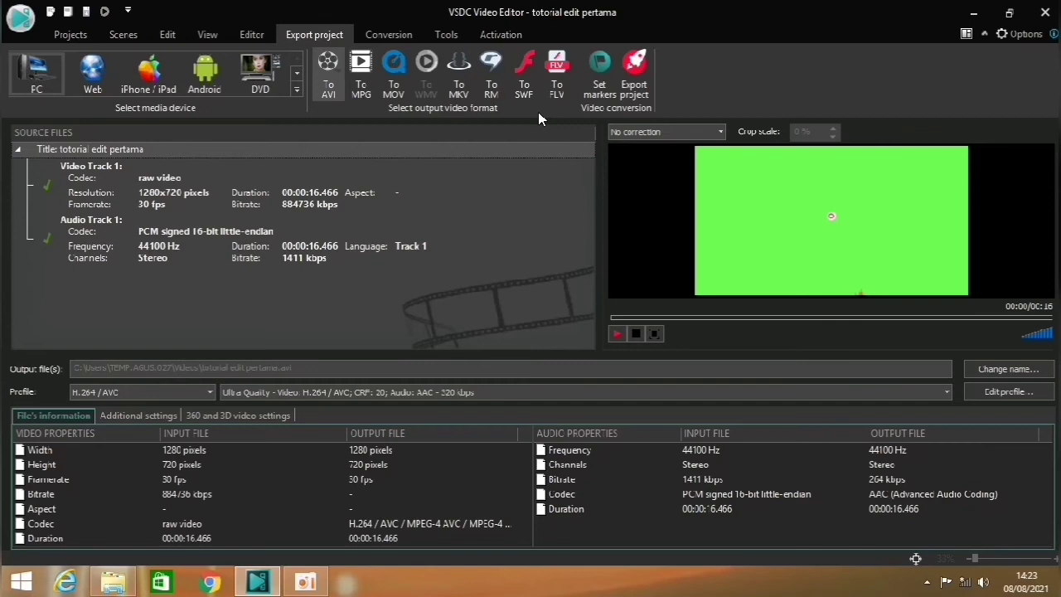
left_click(360, 98)
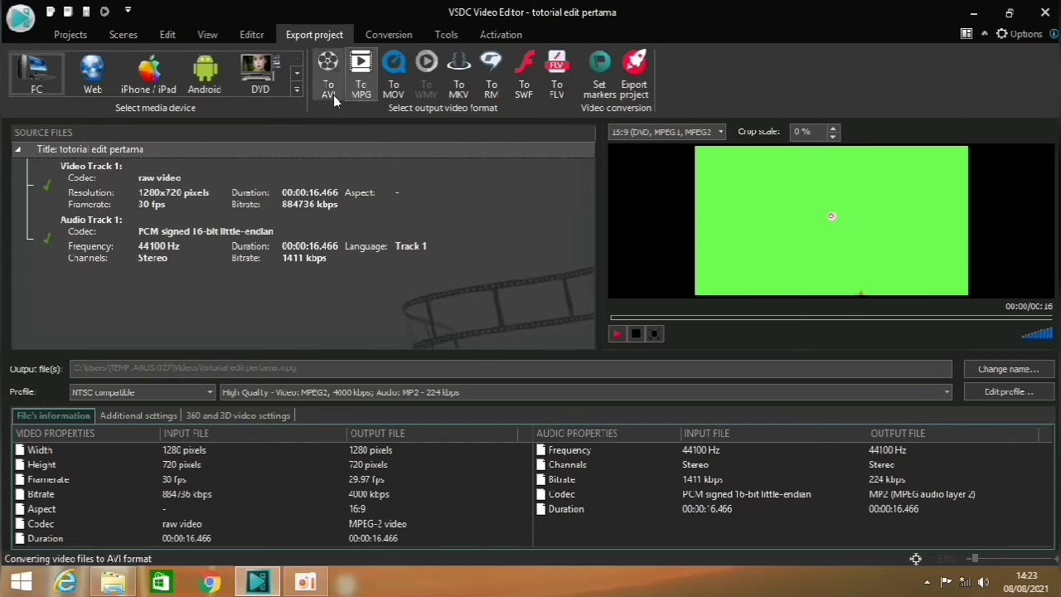
left_click(322, 94)
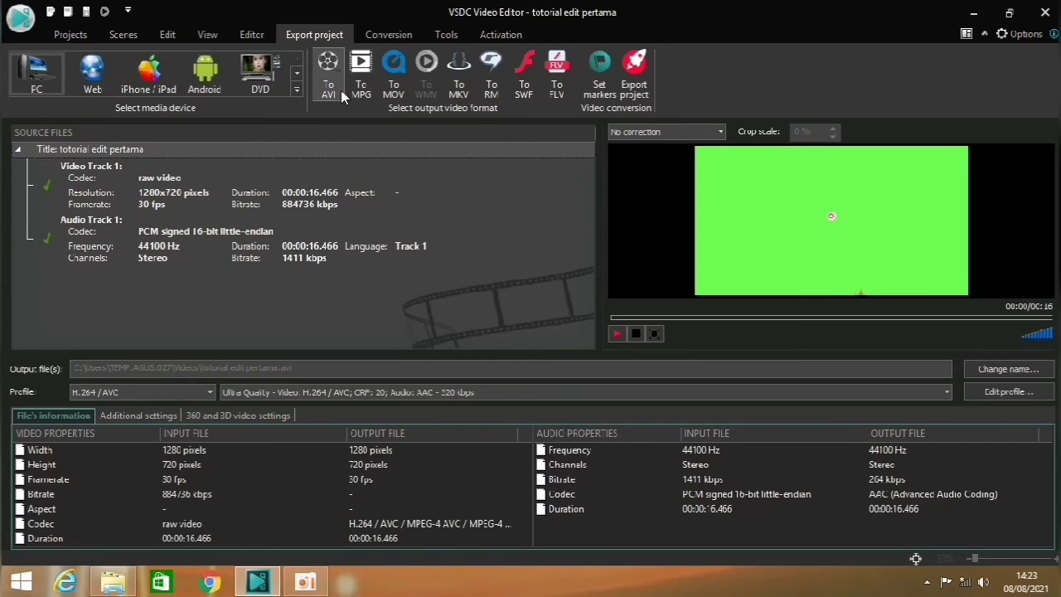
left_click(357, 91)
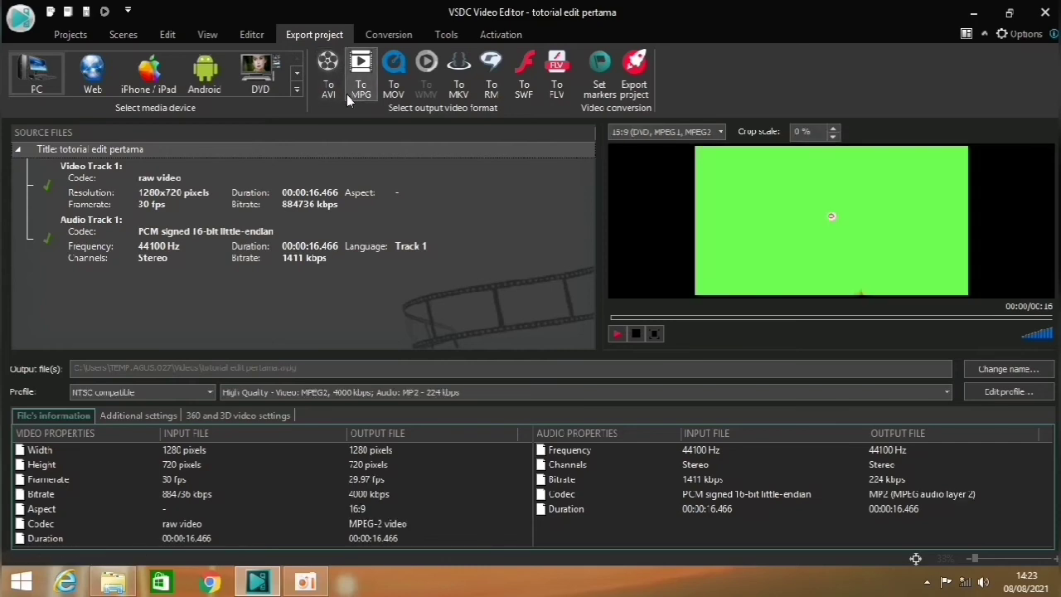
left_click(635, 91)
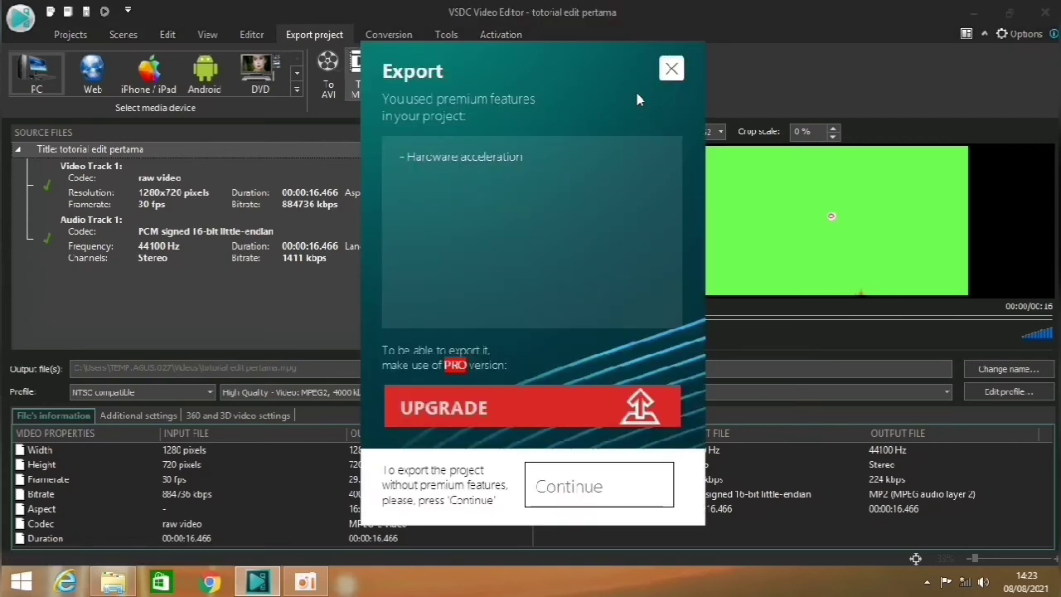
left_click(642, 502)
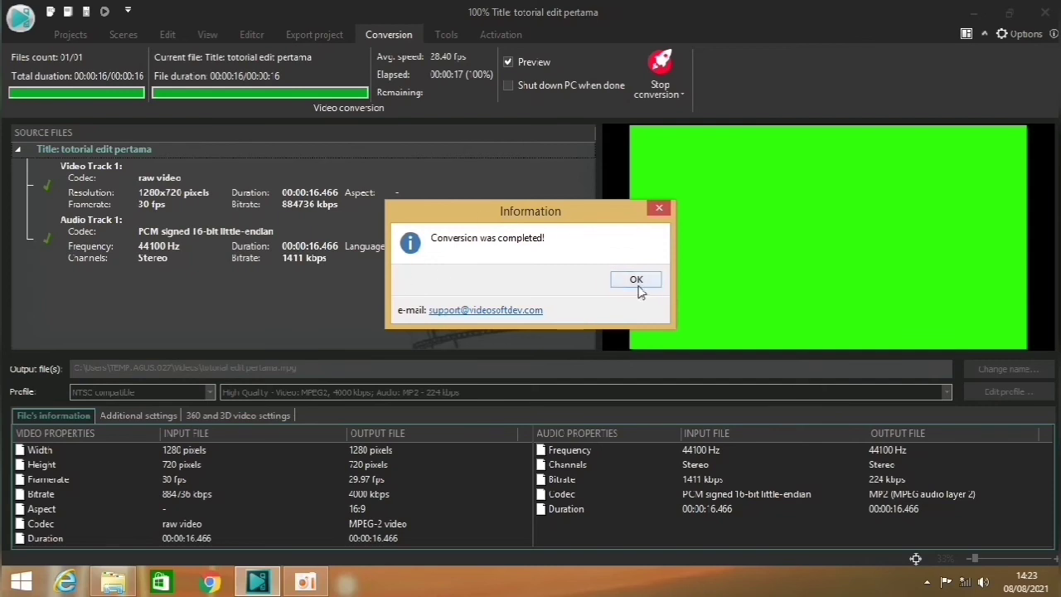
left_click(636, 280)
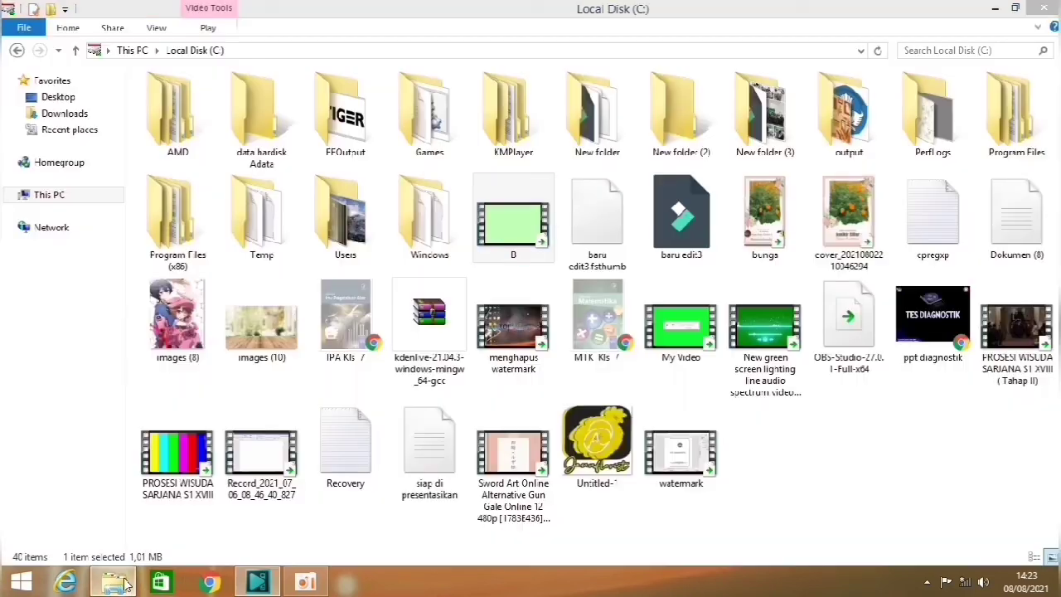
- Switch to File Explorer and open the Videos folder under This PC
left_click(112, 582)
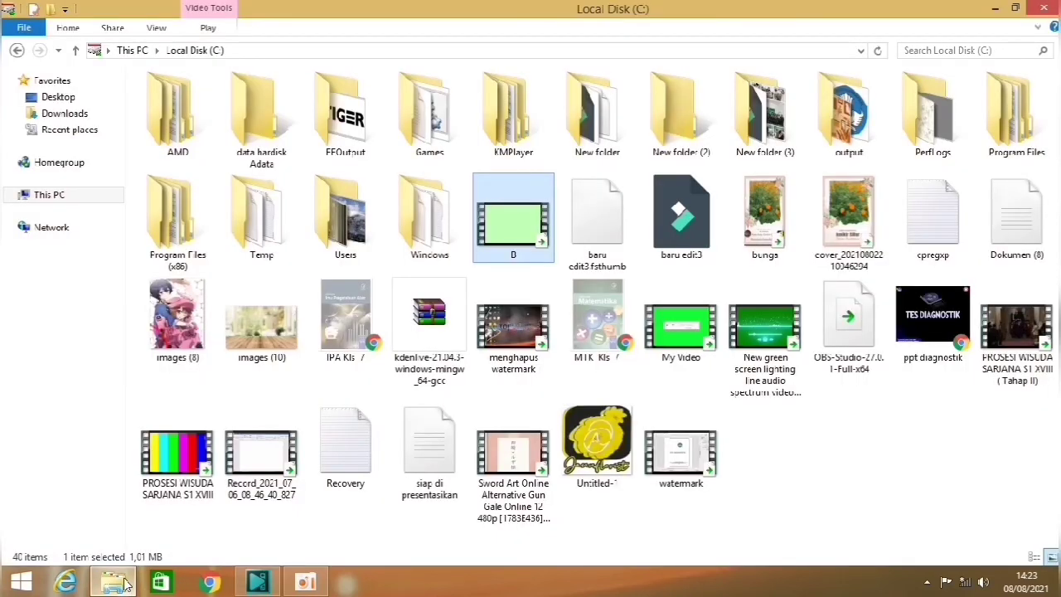
left_click(67, 196)
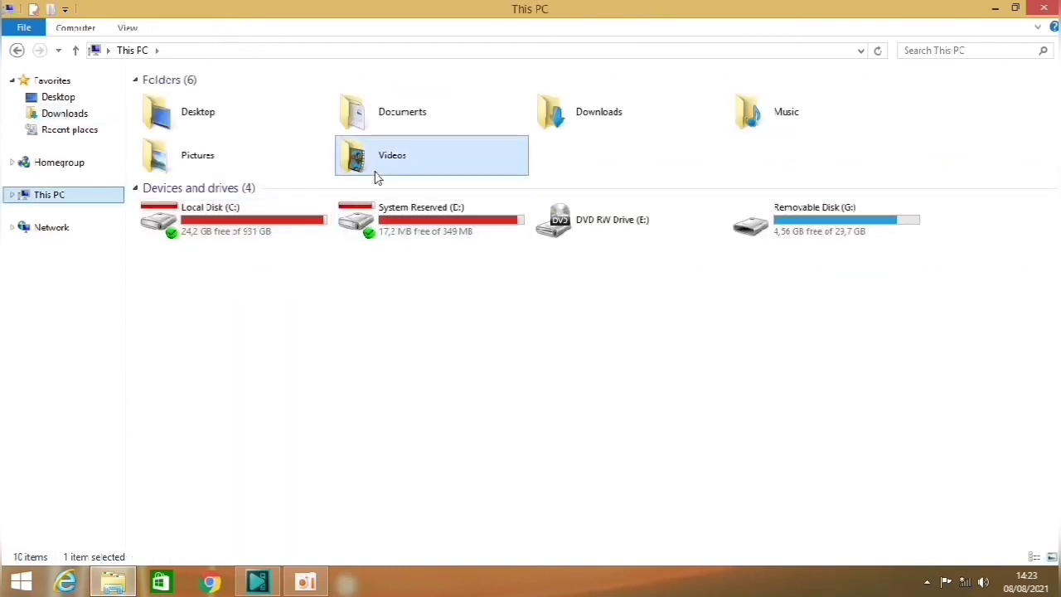
double_click(374, 173)
left_click(374, 175)
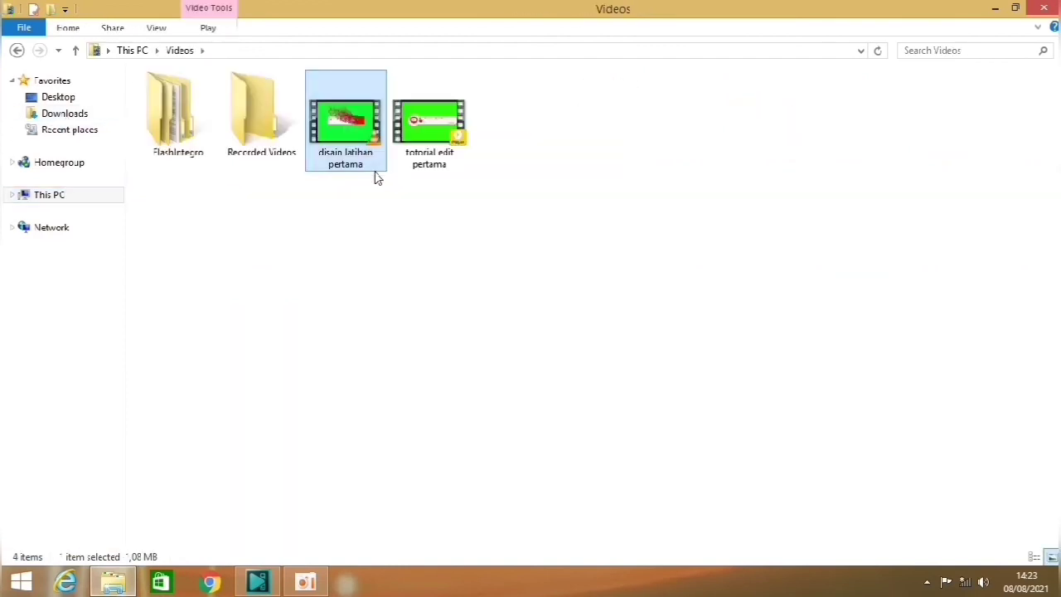
- Open the exported "totorial edit pertama" video in VLC media player and dismiss its privacy and network access dialog
left_click(448, 163)
double_click(449, 162)
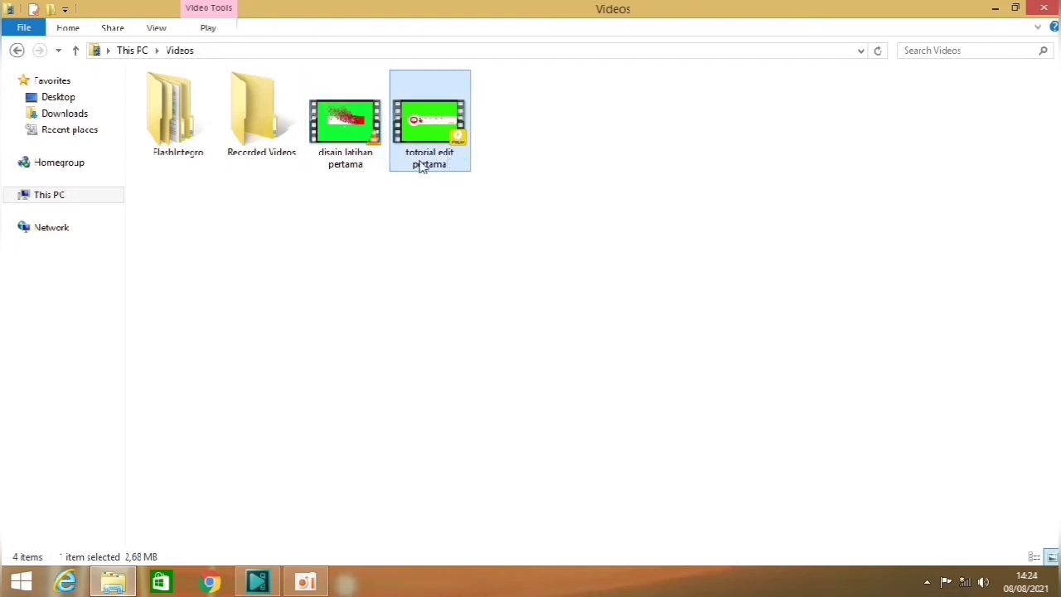
right_click(420, 163)
mouse_move(503, 283)
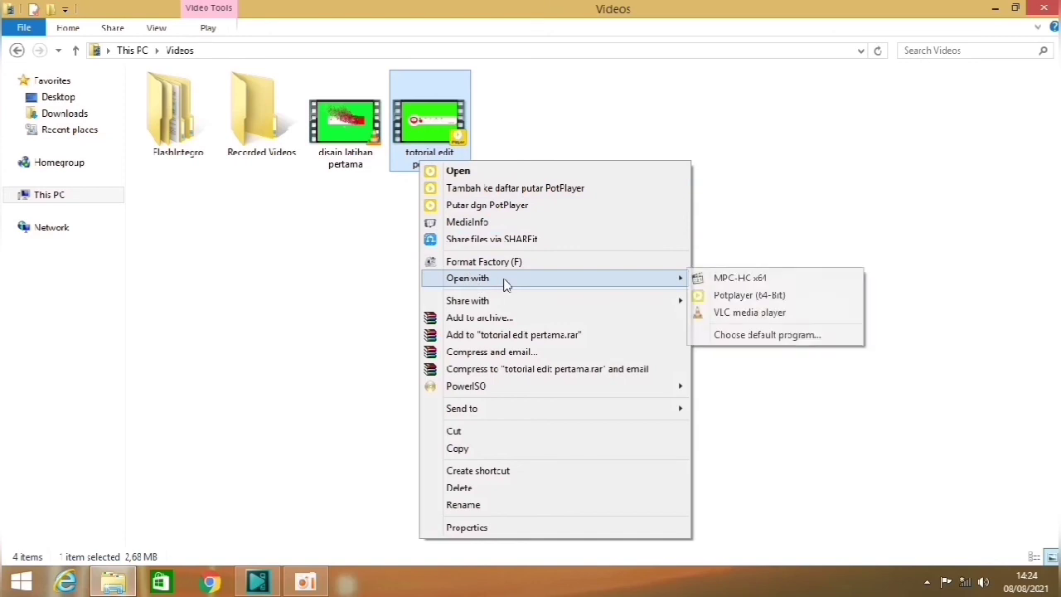
left_click(761, 313)
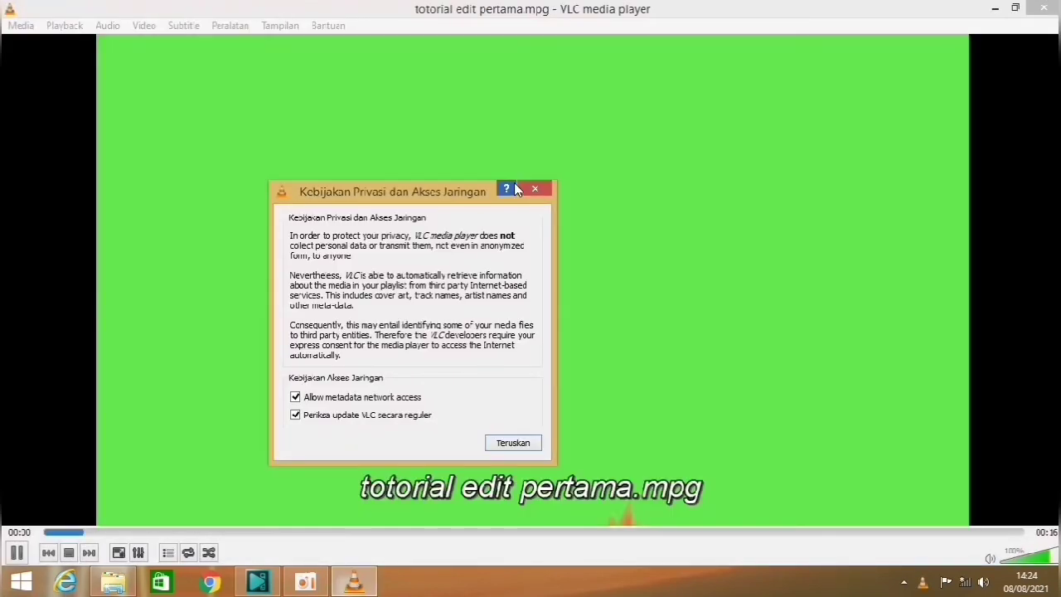
left_click(534, 190)
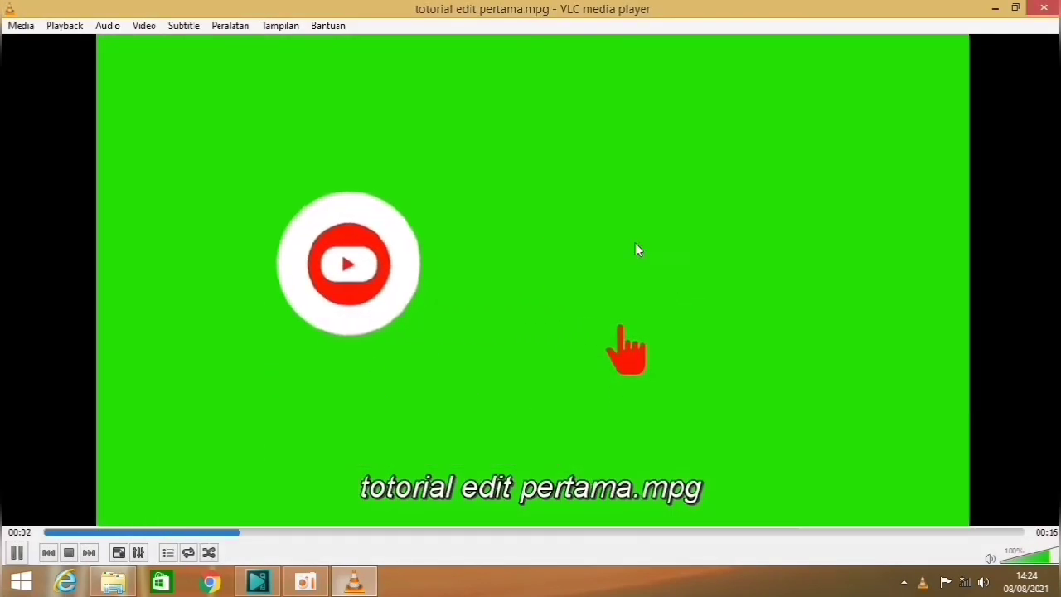
- Watch the exported video in full screen, return to the normal view and close VLC media player
left_click(119, 552)
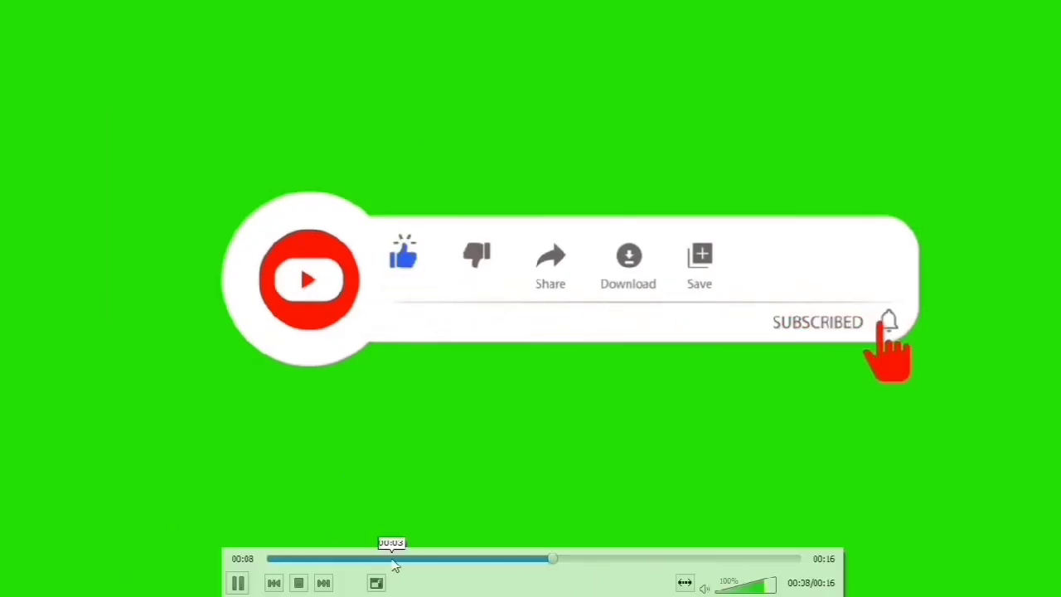
left_click(376, 582)
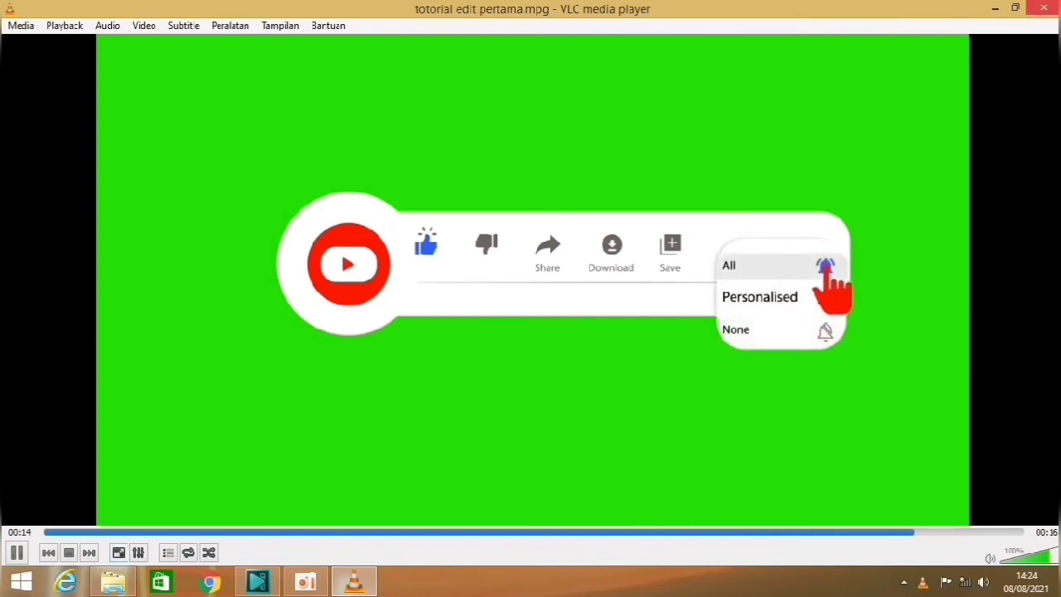
mouse_move(1058, 3)
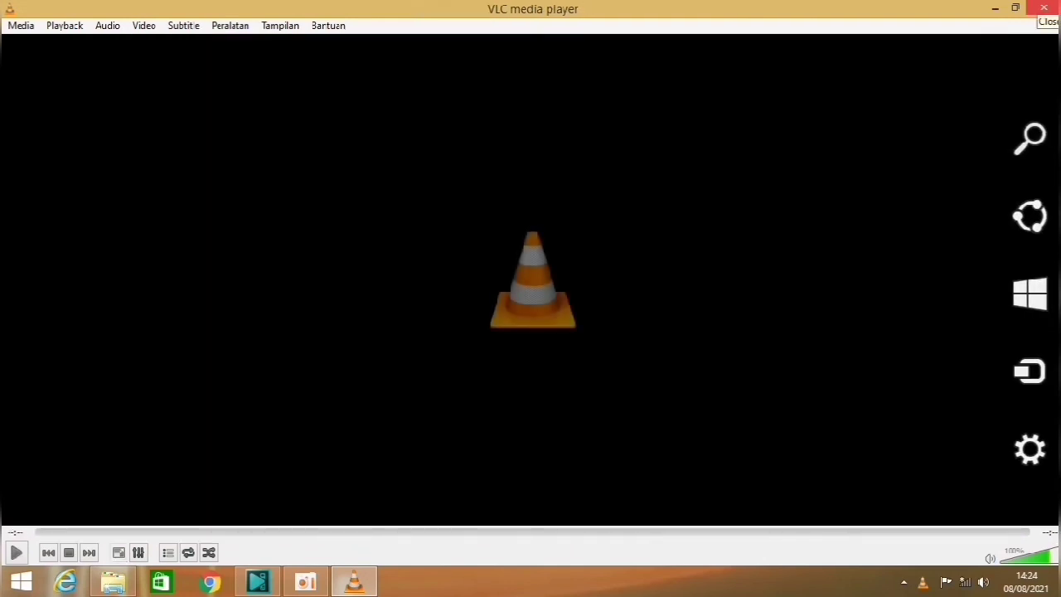
left_click(1046, 6)
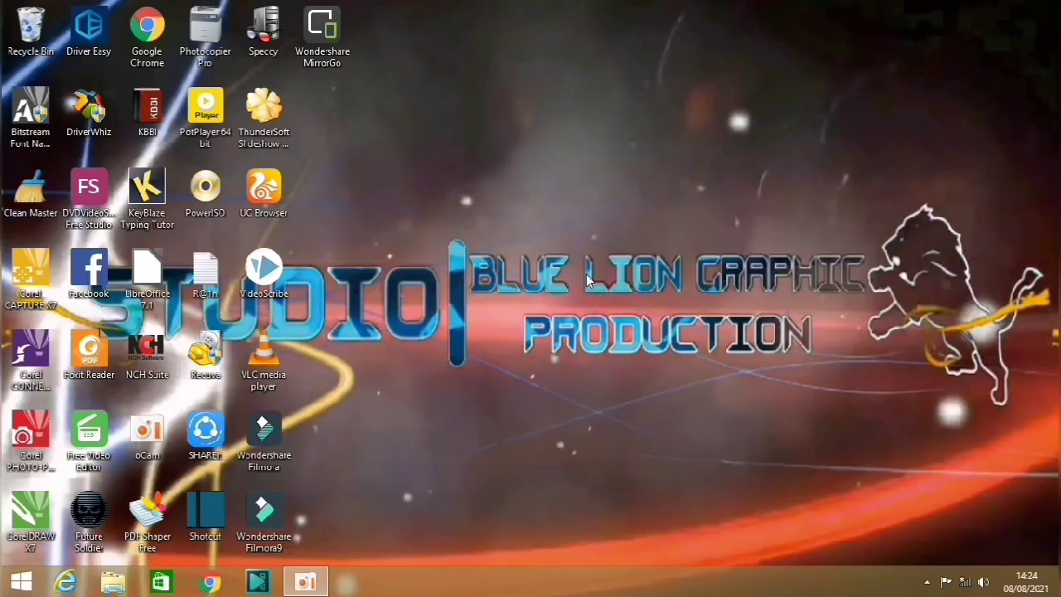